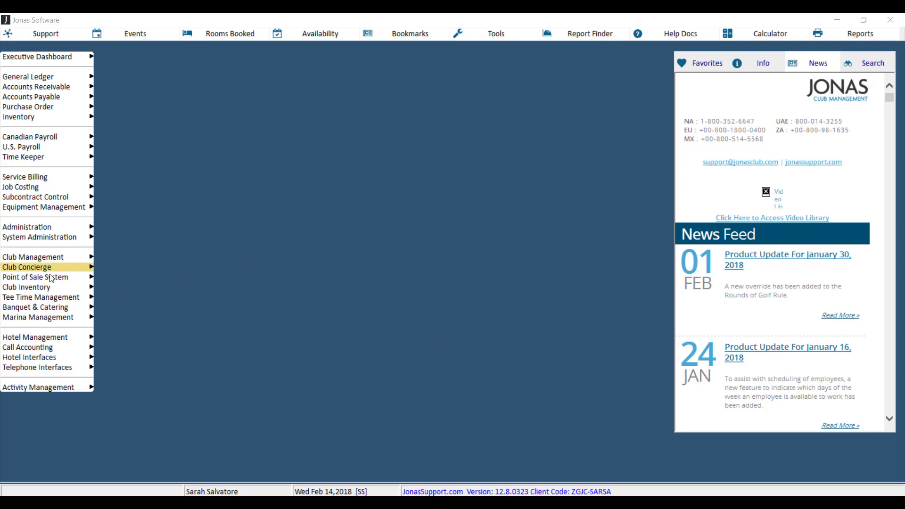
Step: Open the Event Resources (EVRES) sales category from the Point of Sale system setup
left_click(23, 281)
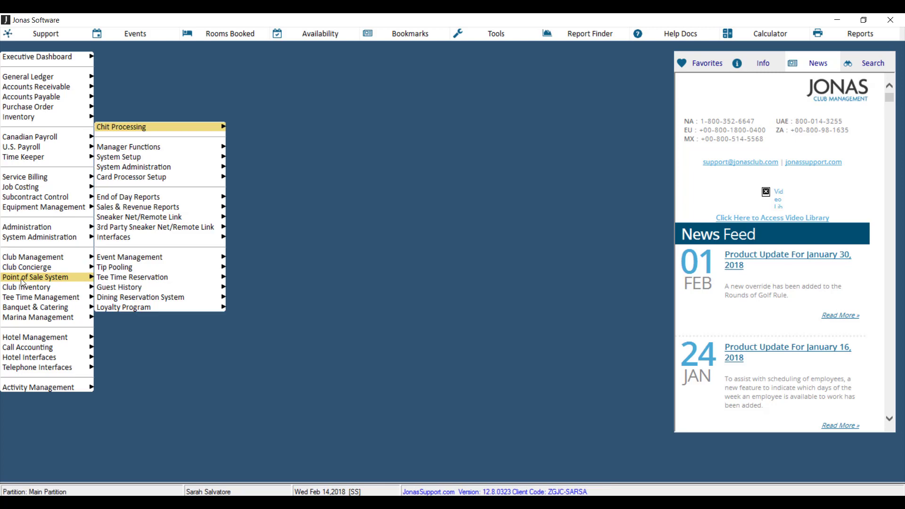
left_click(147, 160)
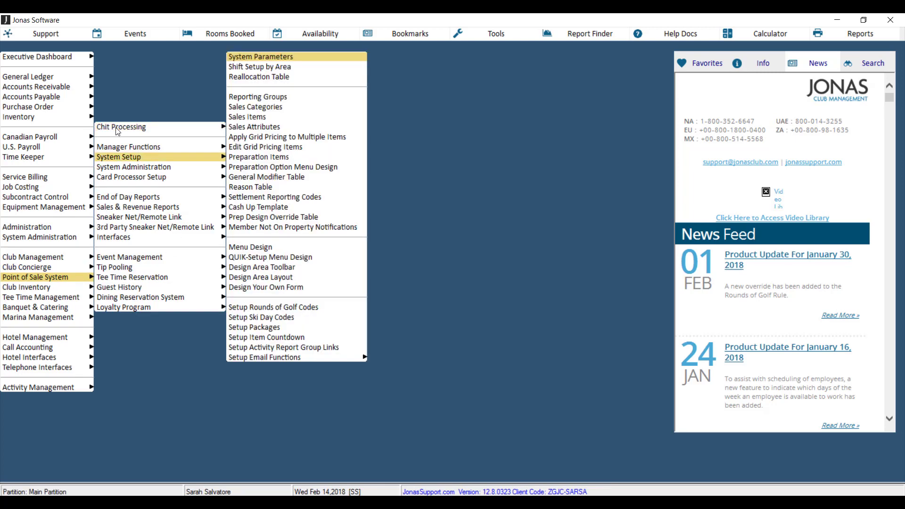
left_click(278, 108)
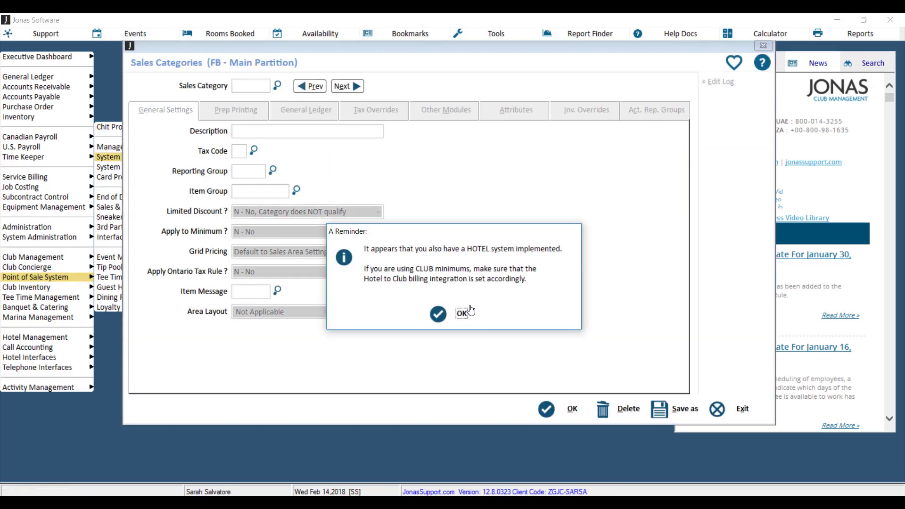
left_click(462, 314)
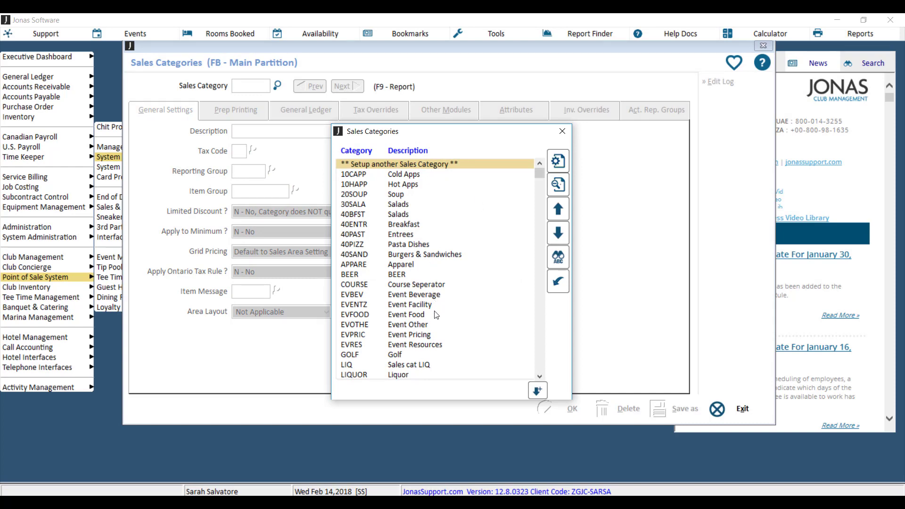
double_click(429, 347)
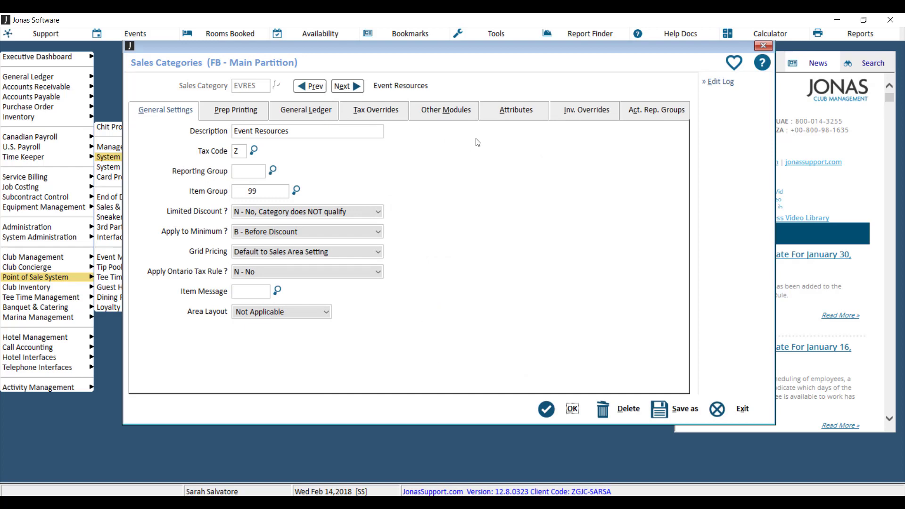
Step: Assign R - Event Resources Category as the sales category's Activity Management Category and save the record
left_click(447, 113)
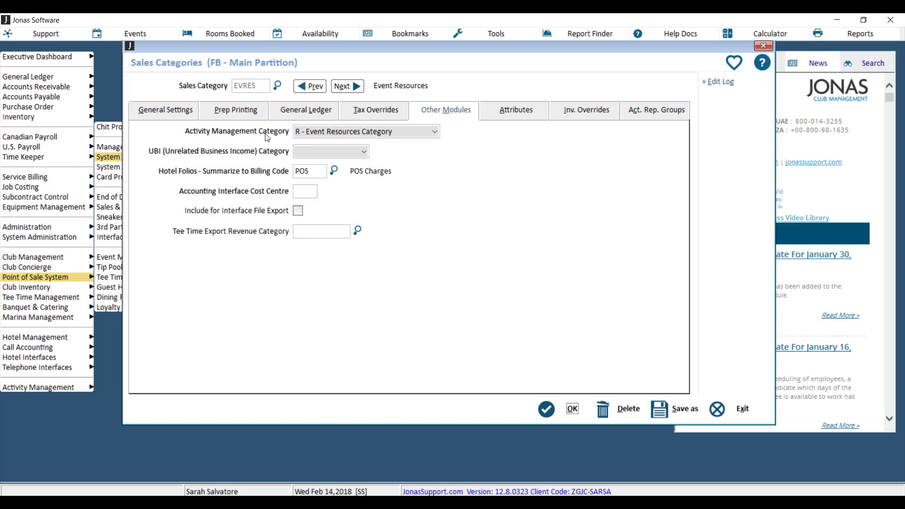
left_click(436, 134)
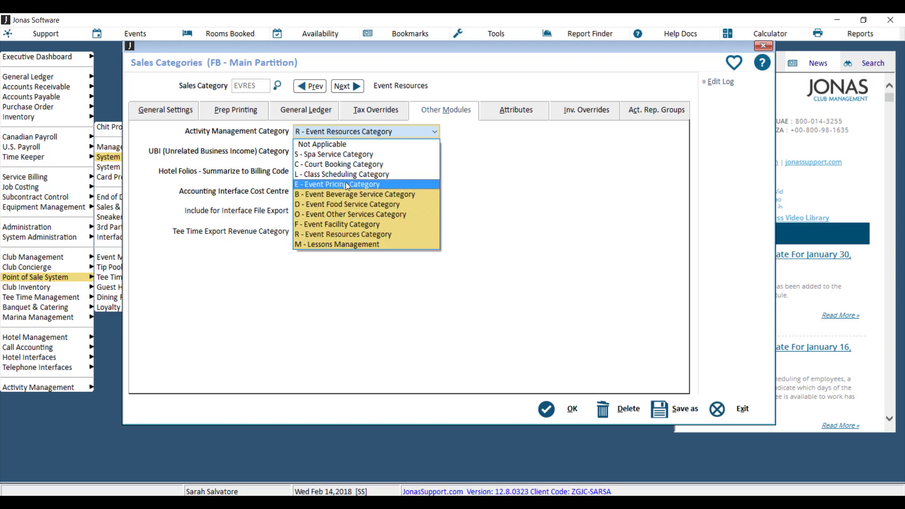
left_click(356, 234)
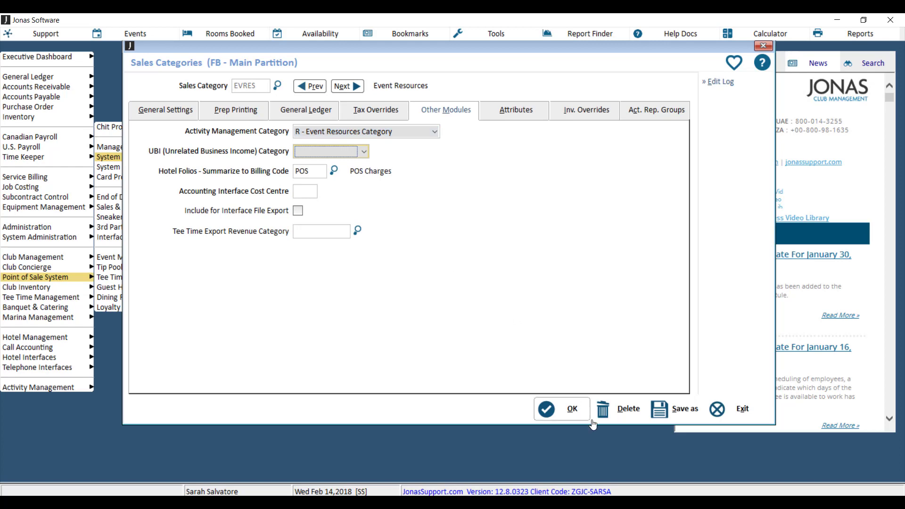
left_click(571, 417)
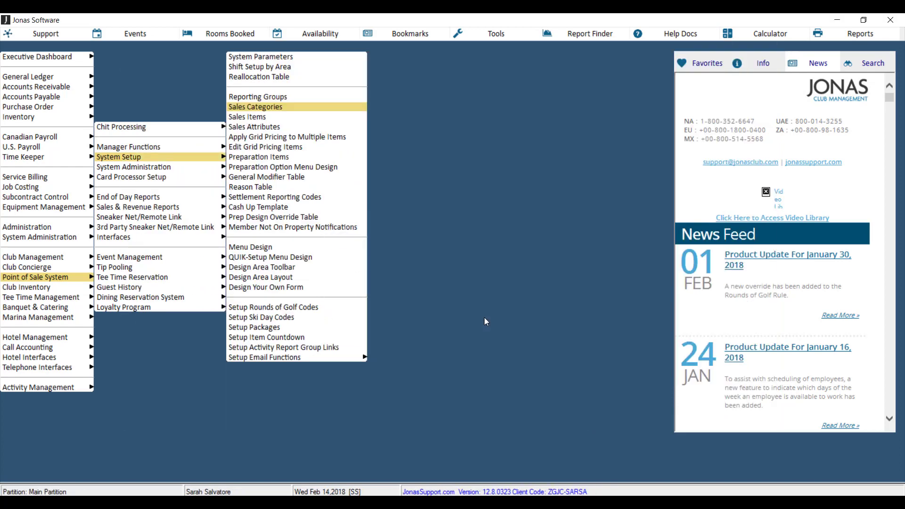
left_click(460, 333)
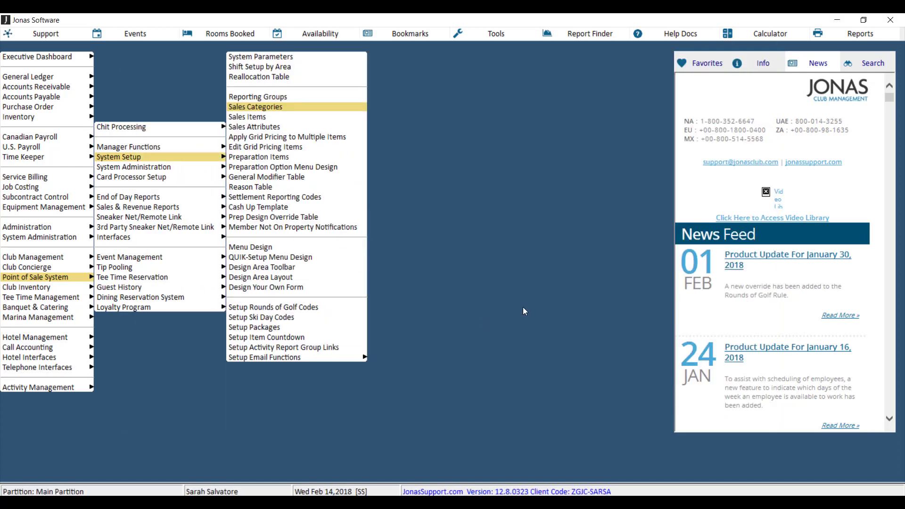
Step: Review the existing event items in the Point of Sale sales items, and start a new item numbered EVR002
left_click(333, 121)
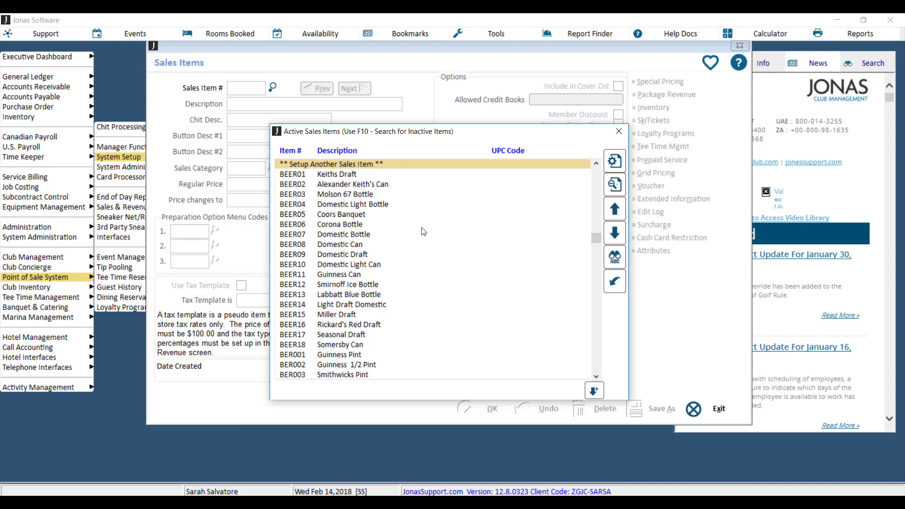
left_click(616, 232)
key("Page_Down")
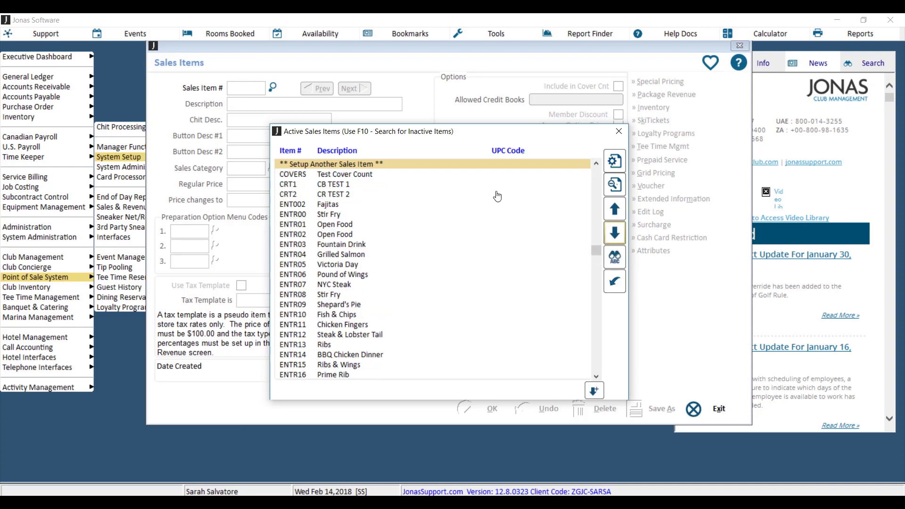
key("Page_Down")
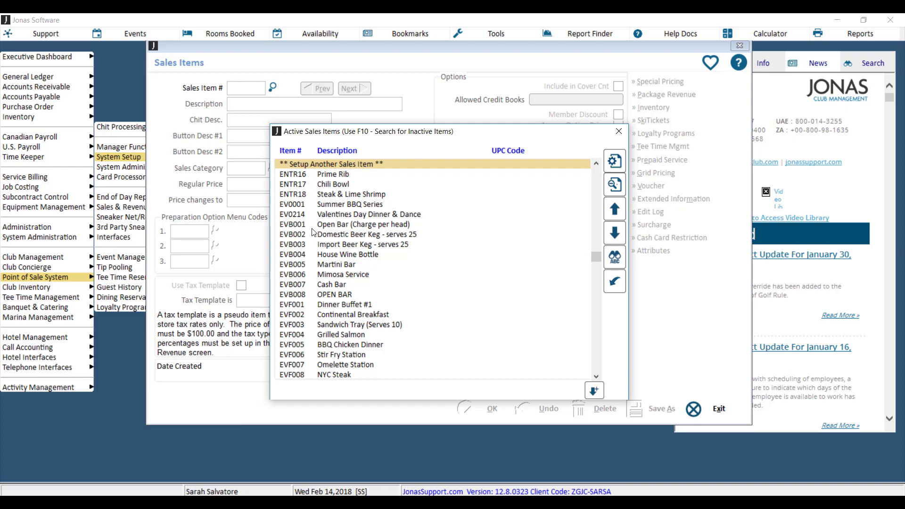
scroll(489, 196, "down", 3)
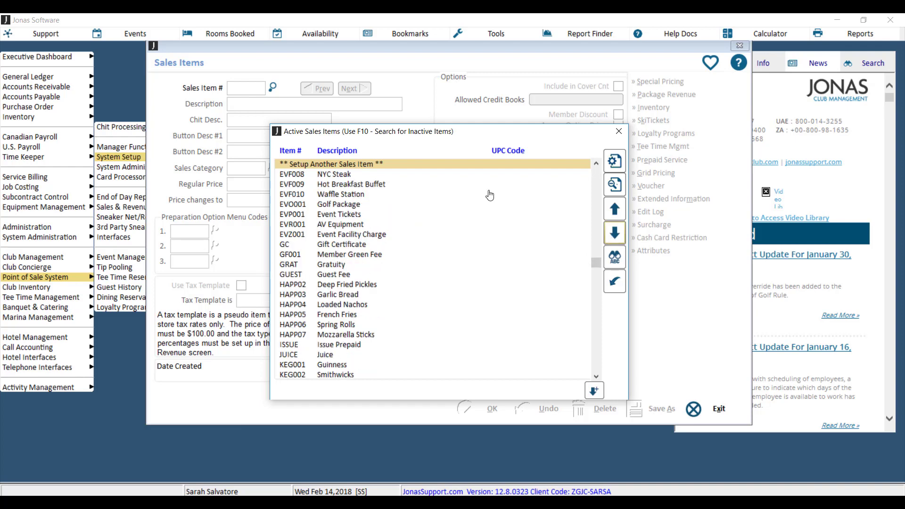
scroll(489, 196, "down", 3)
scroll(489, 176, "up", 3)
double_click(313, 164)
type("E")
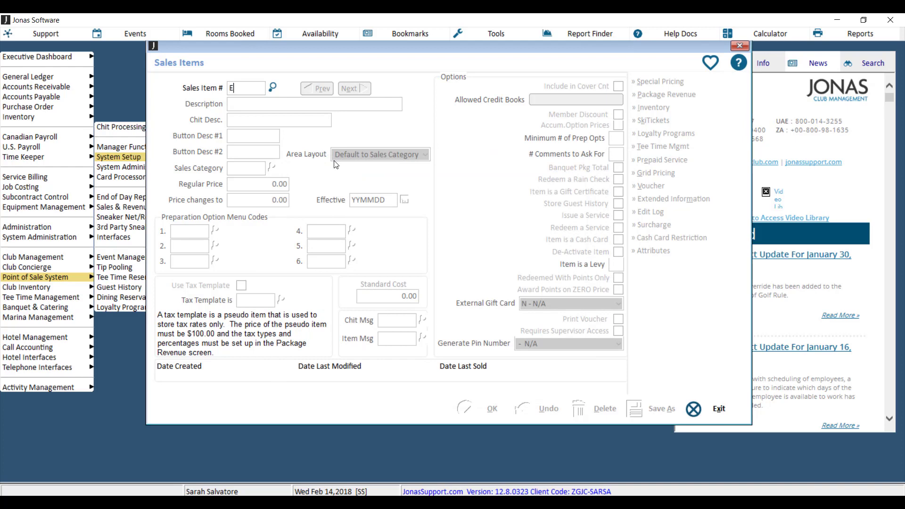
type("VR002")
key("Tab")
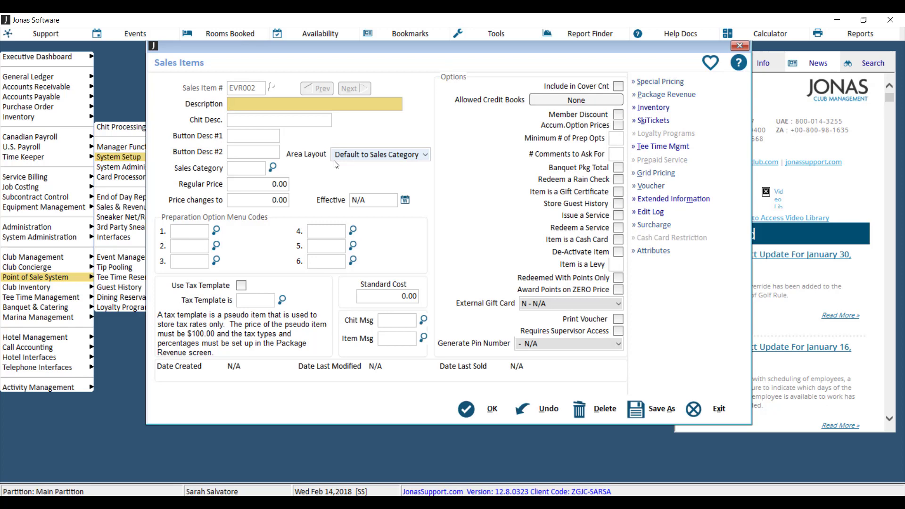
Step: Describe the new sales item as DJ EQUIPMENT, with DJ and EQUIPMENT as its two button descriptions
type("DJ EQUIPMENT")
key("Tab")
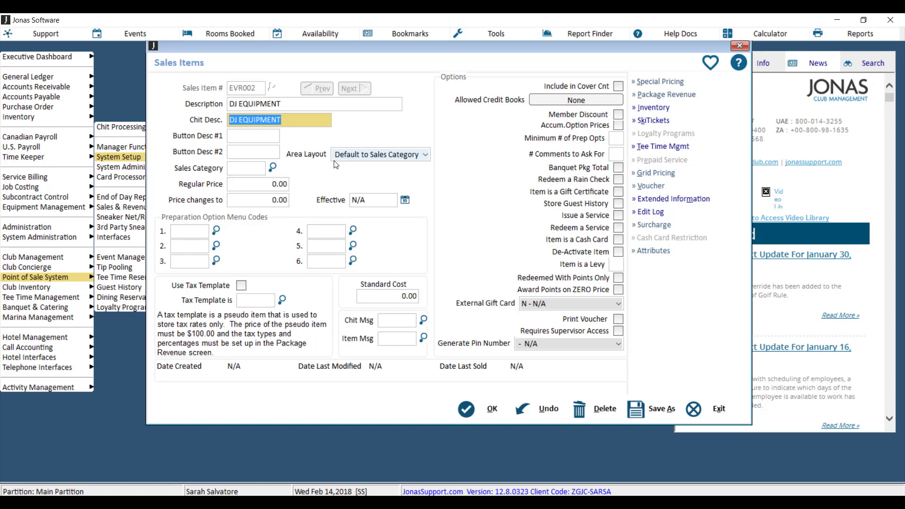
key("Tab")
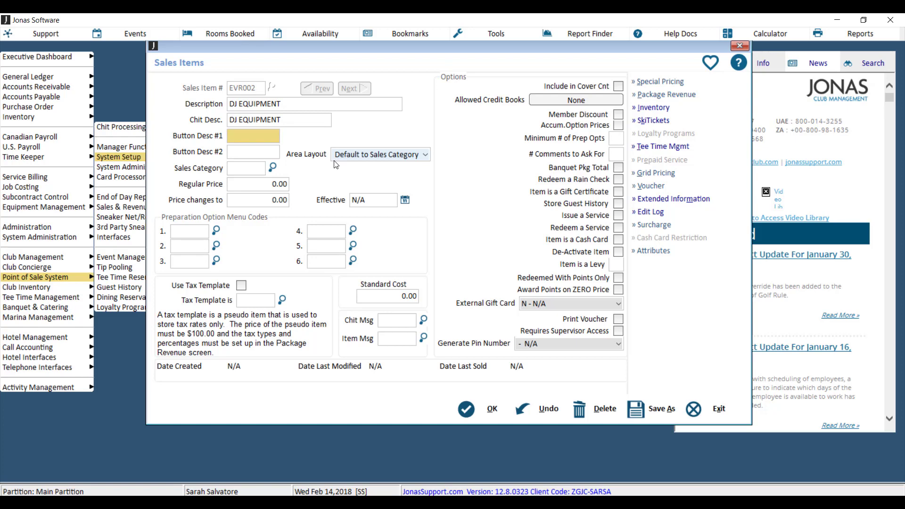
type("DJ")
key("Tab")
type("E")
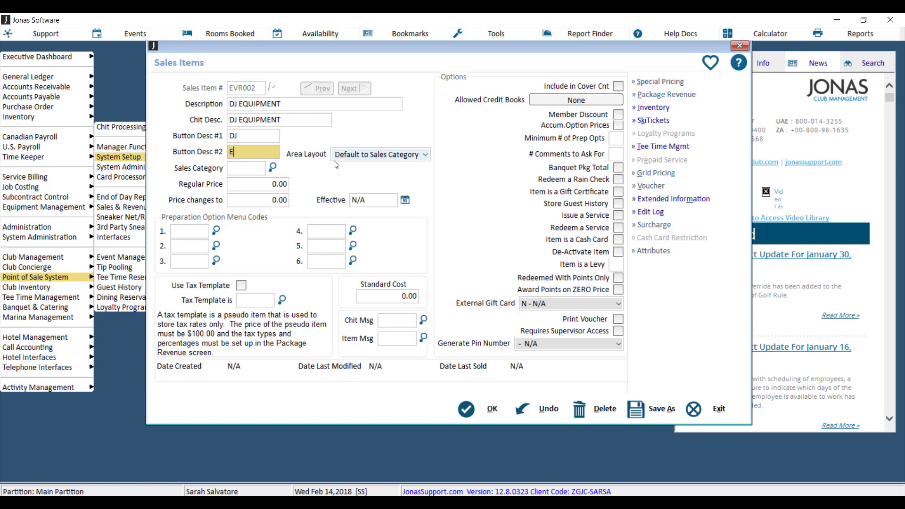
type("QUIPMENT")
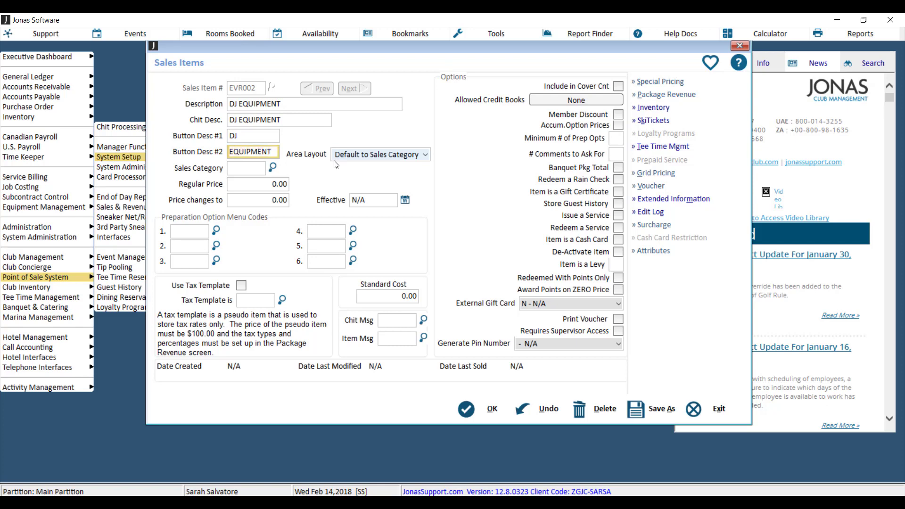
key("Tab")
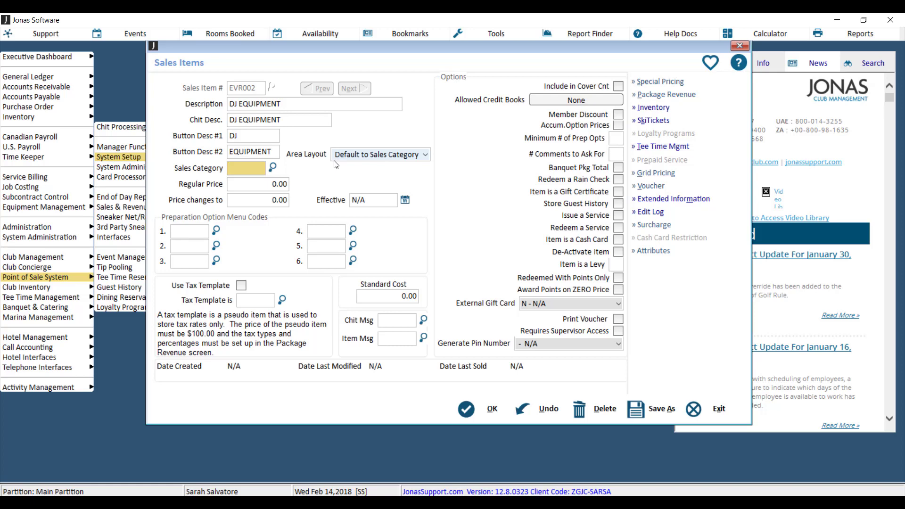
Step: Assign the item to the EVRES sales category with a regular price of 250.00, and save it
left_click(273, 168)
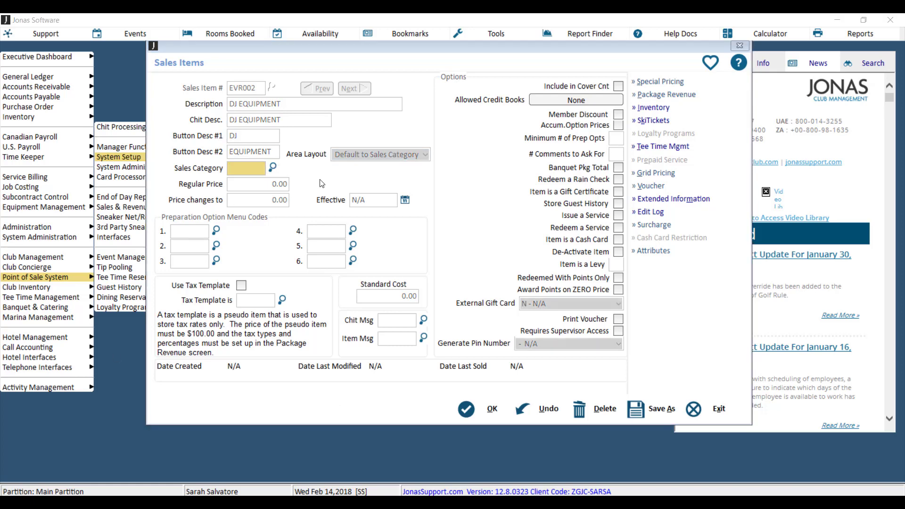
left_click(425, 336)
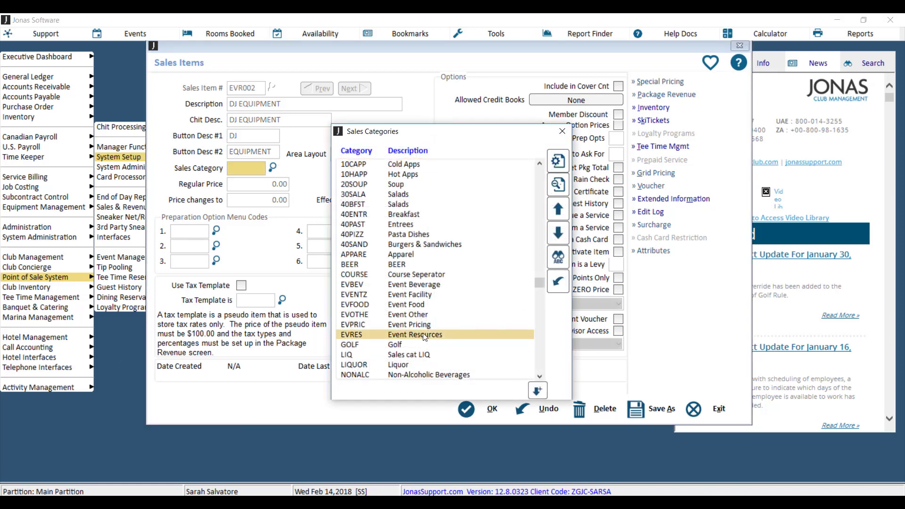
double_click(404, 335)
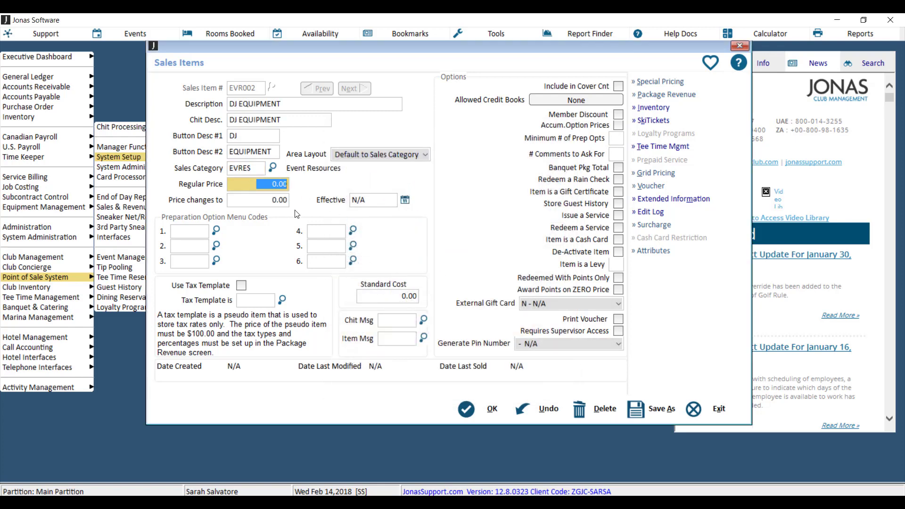
type("250")
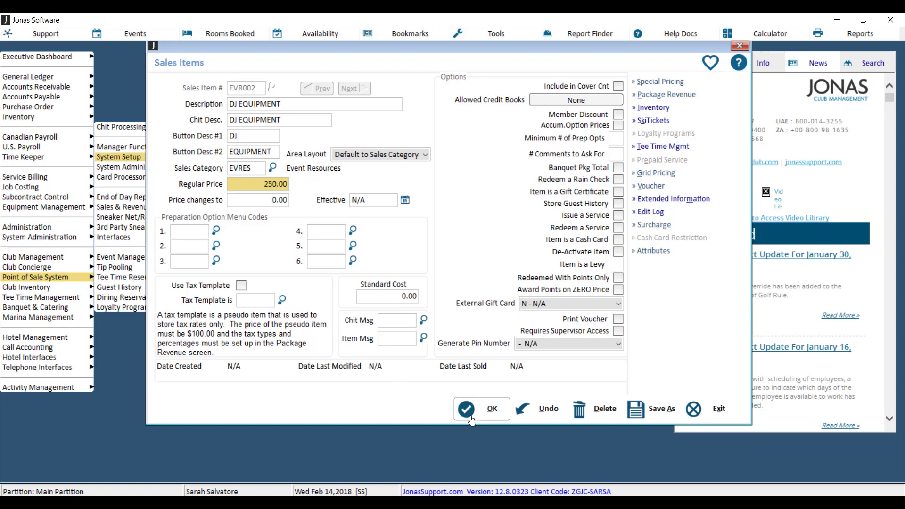
left_click(483, 408)
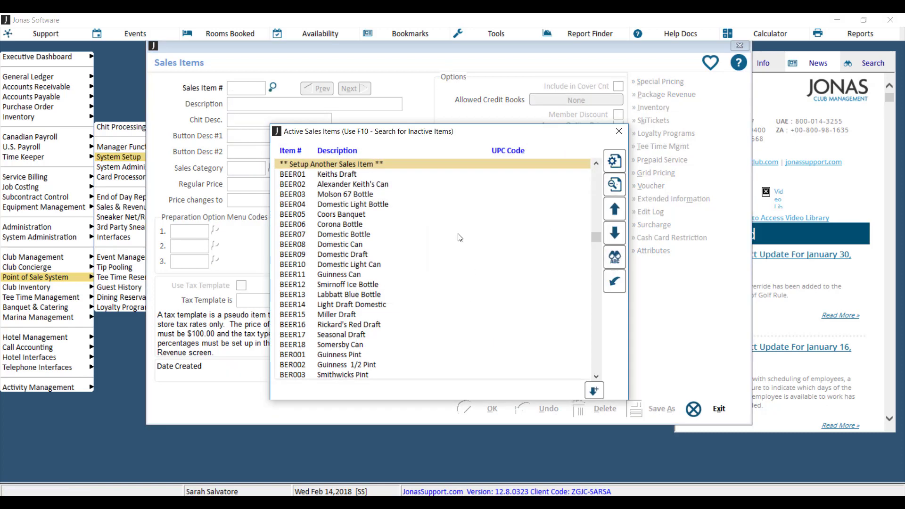
key("Escape")
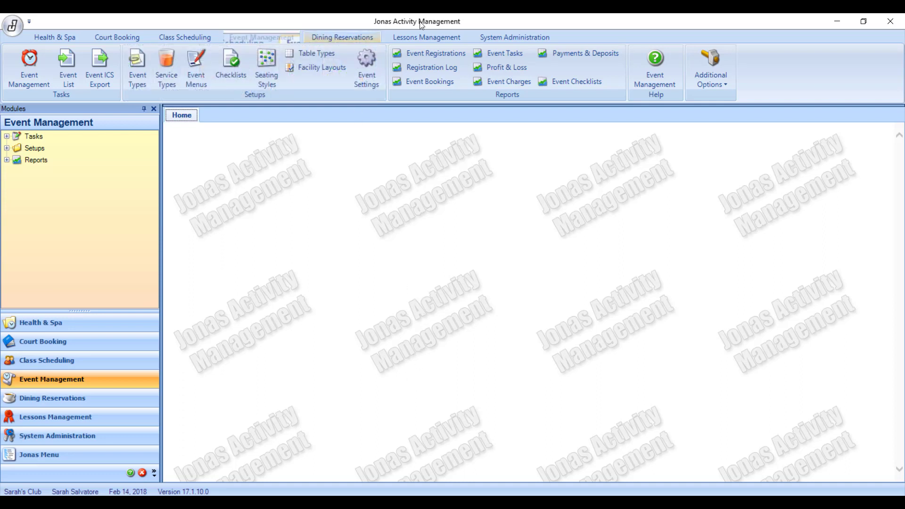
Step: Switch to Jonas Activity Management and run the Jonas Integration synchronization from System Administration to update the files
left_click(531, 37)
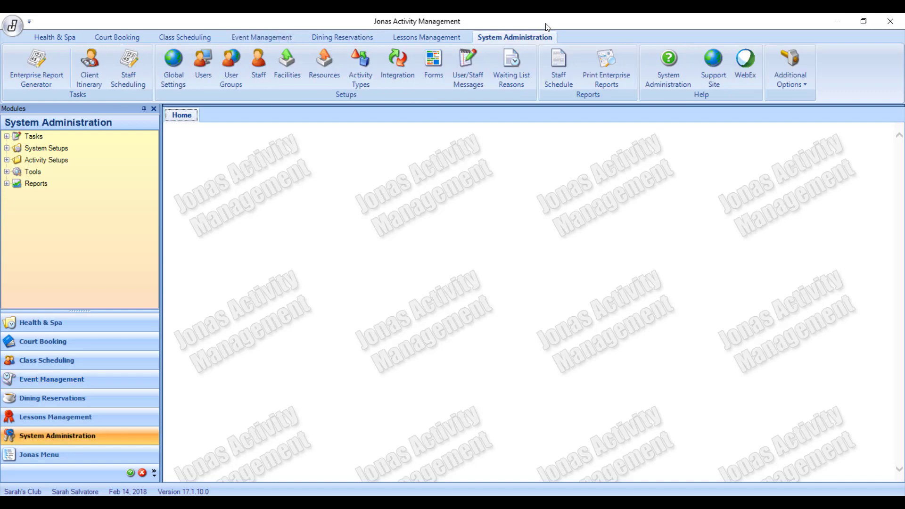
left_click(395, 63)
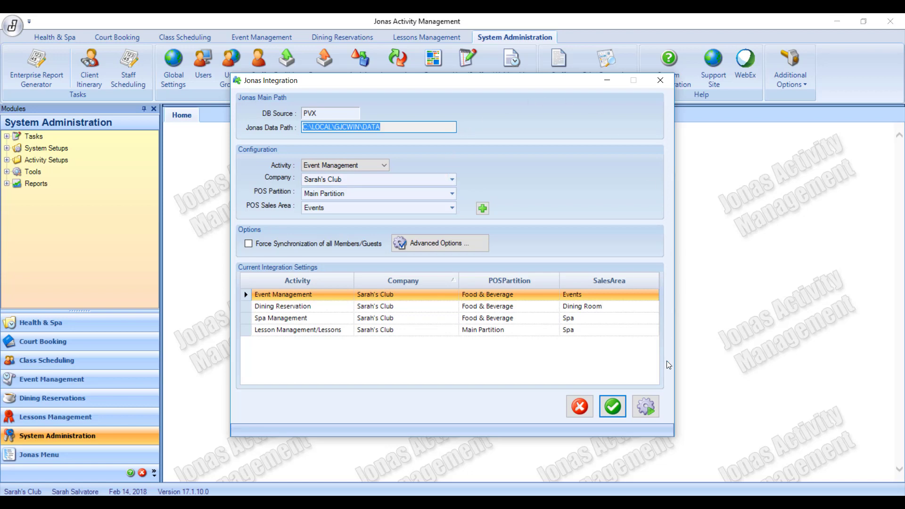
left_click(651, 414)
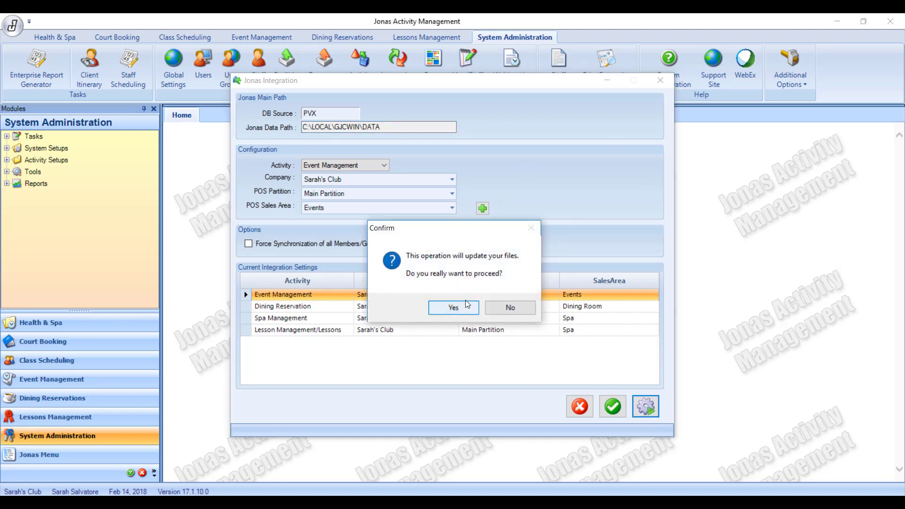
left_click(454, 307)
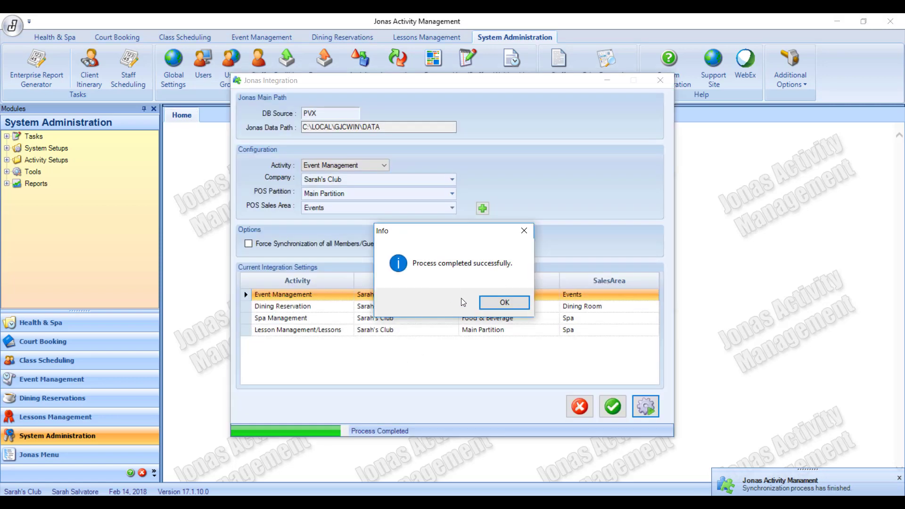
left_click(503, 300)
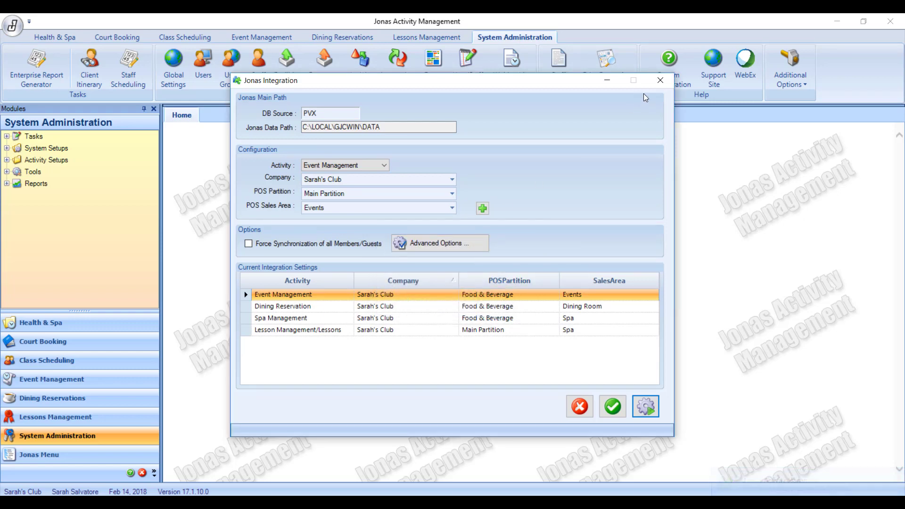
left_click(660, 81)
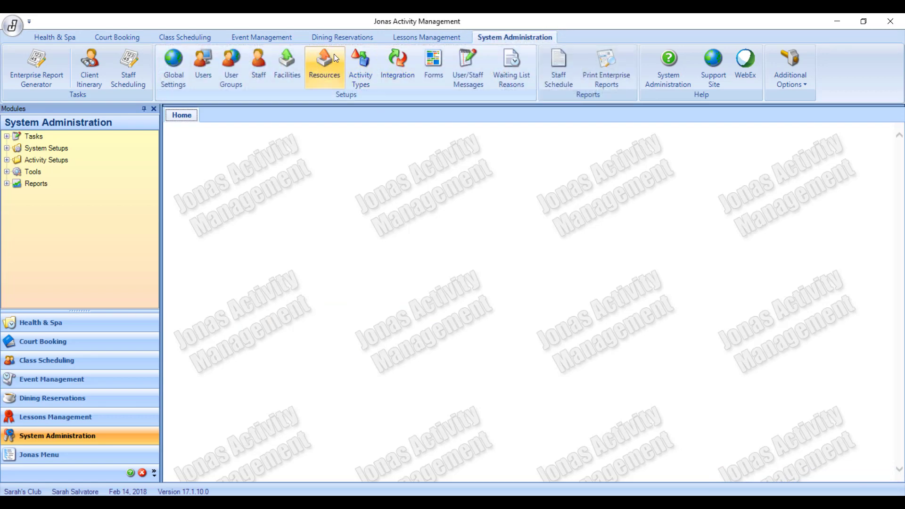
Step: Create a new resource described as DJ EQUIPMENT with a quantity of 2 and availability tracking enabled
left_click(331, 69)
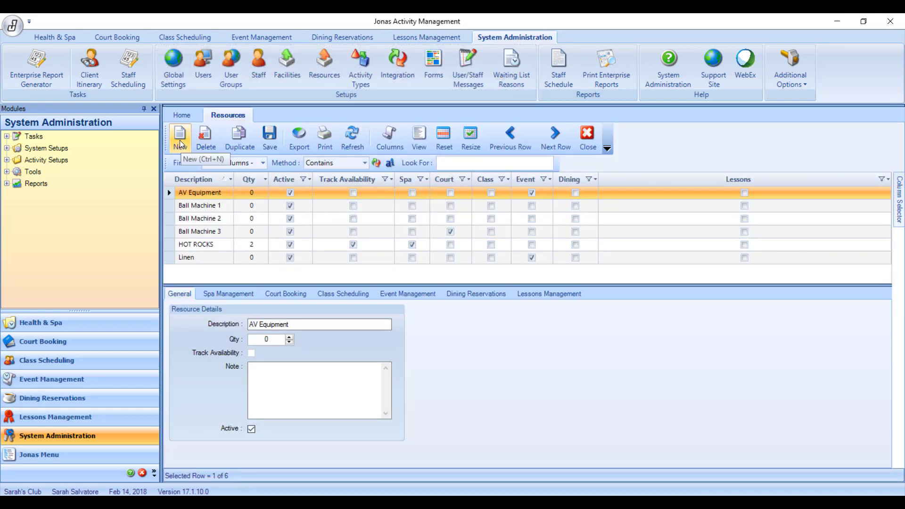
left_click(180, 137)
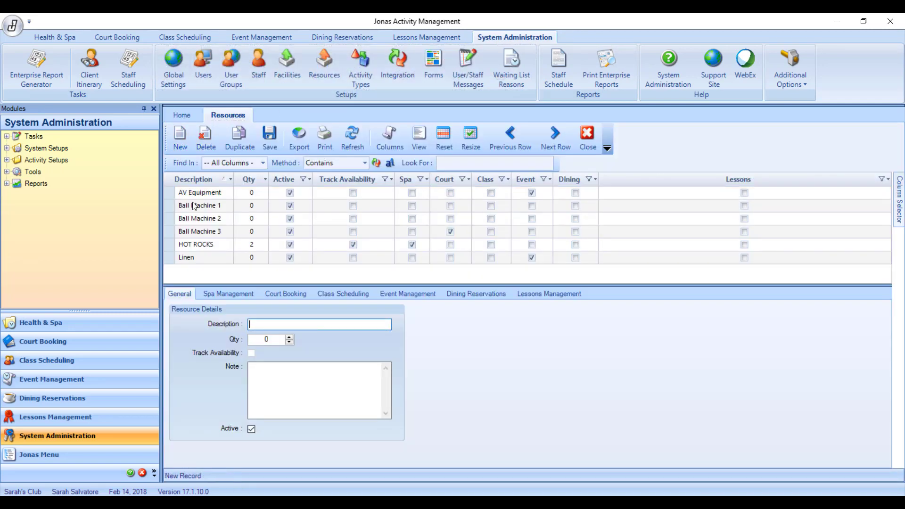
type("DJ EQUIPMEN")
type("T")
left_click(278, 344)
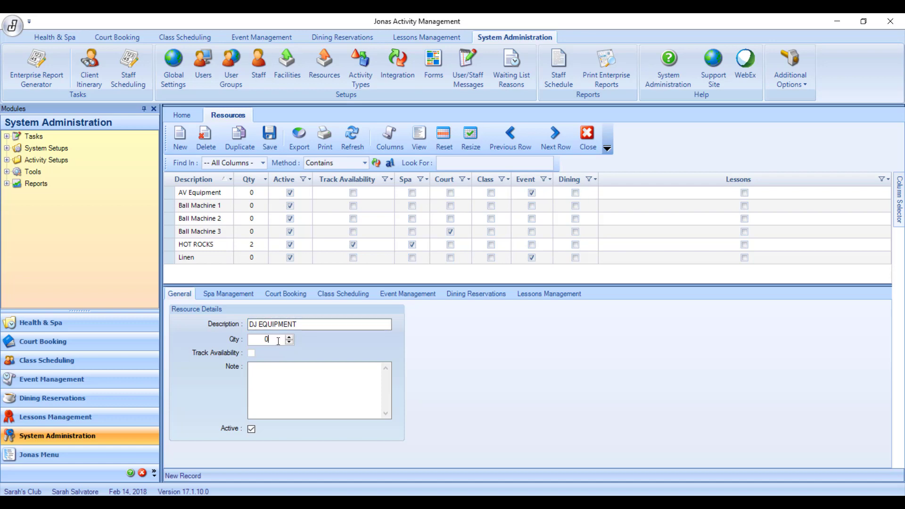
key("BackSpace")
type("2")
left_click(249, 365)
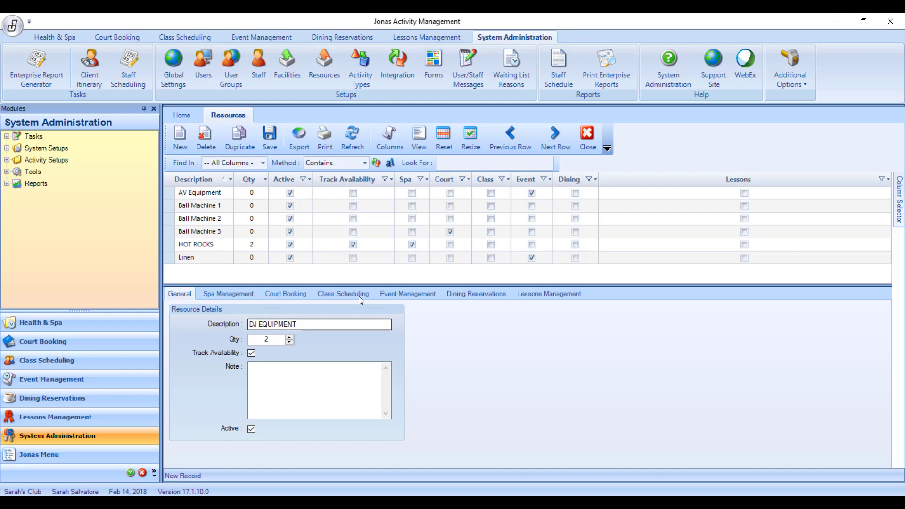
Step: Allow the DJ EQUIPMENT resource to be reserved for events and make it eligible in all listed facilities
left_click(415, 296)
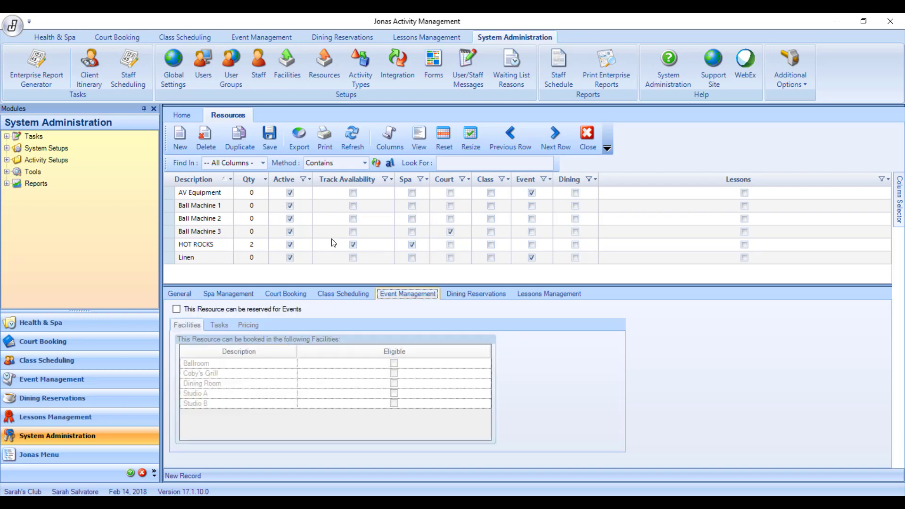
left_click(178, 310)
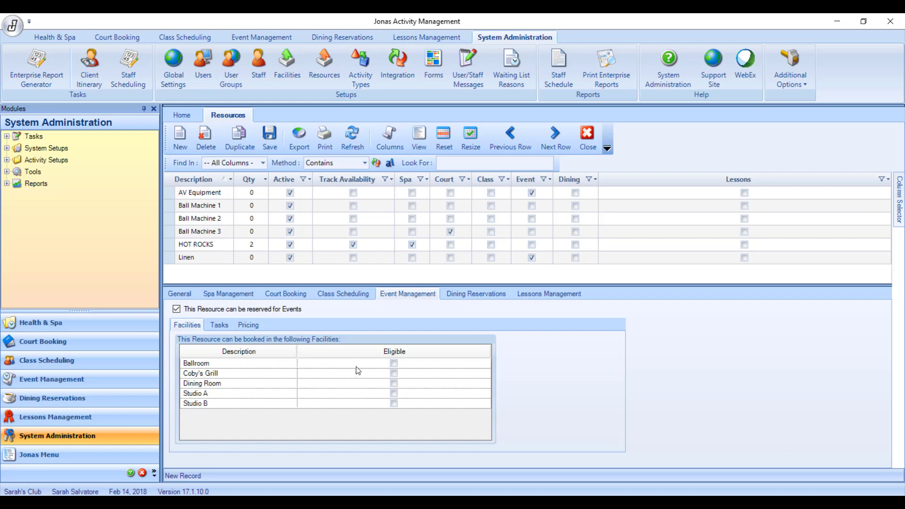
right_click(372, 367)
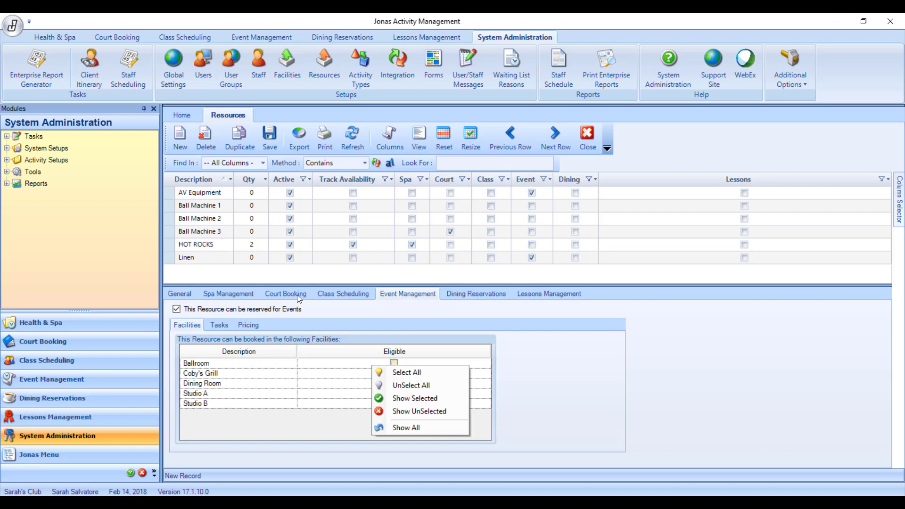
left_click(400, 372)
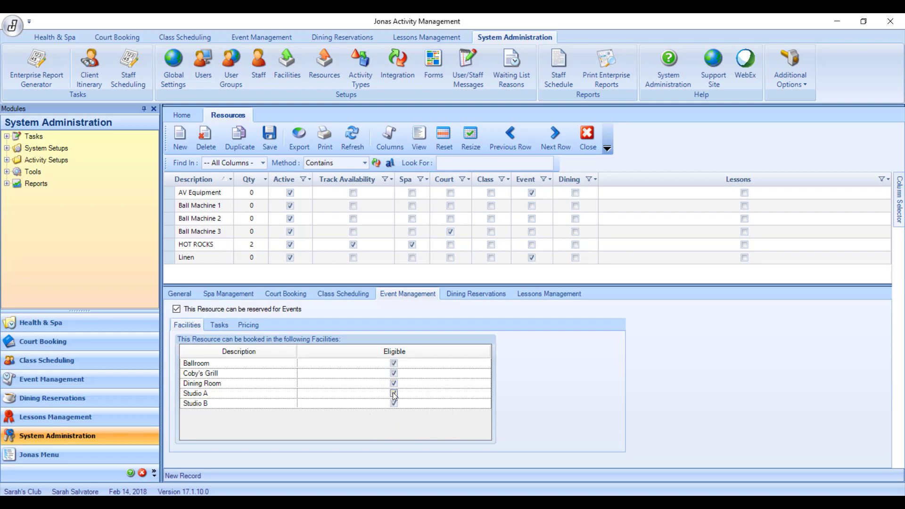
Step: Clear the eligibility of Studio A and Dining Room, and reselect both facilities
left_click(393, 394)
left_click(393, 384)
left_click(393, 394)
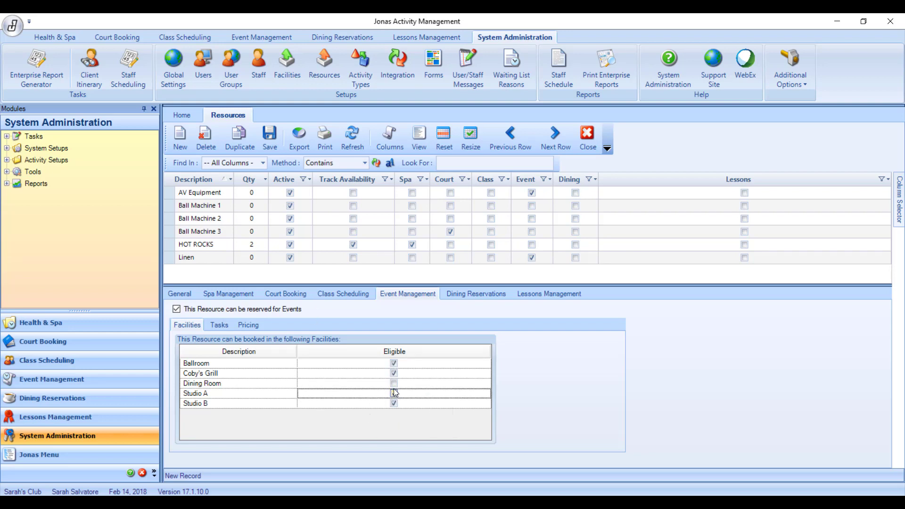
left_click(394, 384)
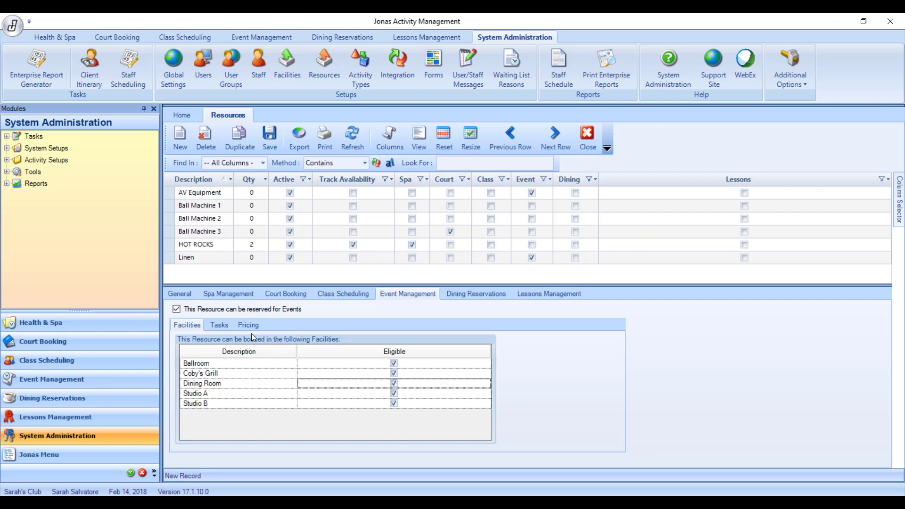
Step: Assign the DJ EQUIPMENT billing item in the resource's event pricing, and save the resource
left_click(220, 325)
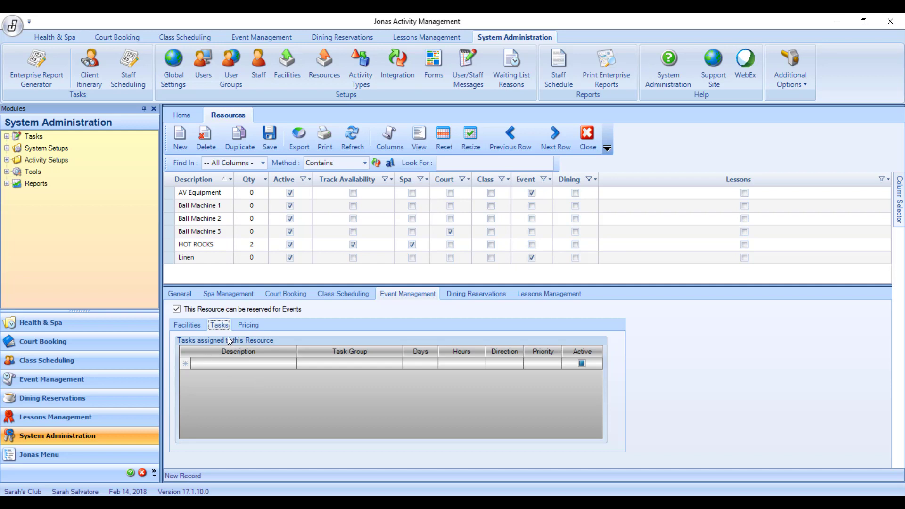
left_click(245, 326)
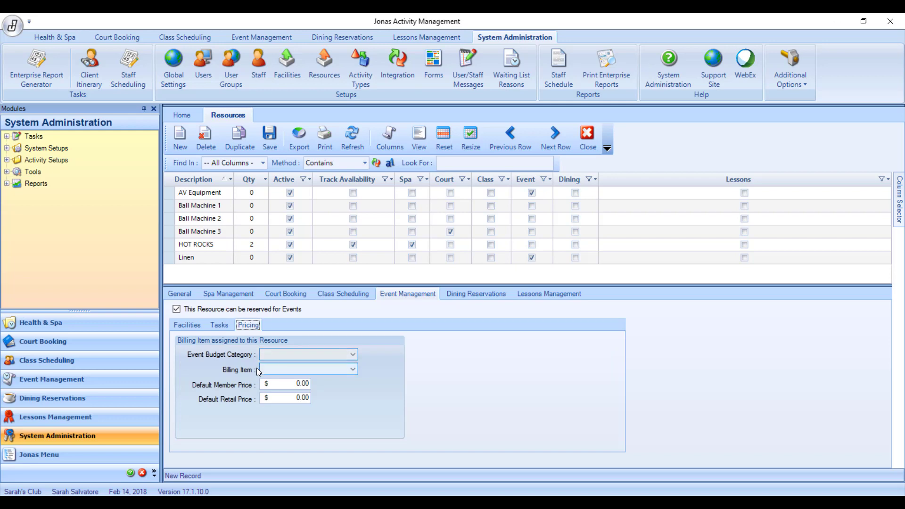
left_click(354, 371)
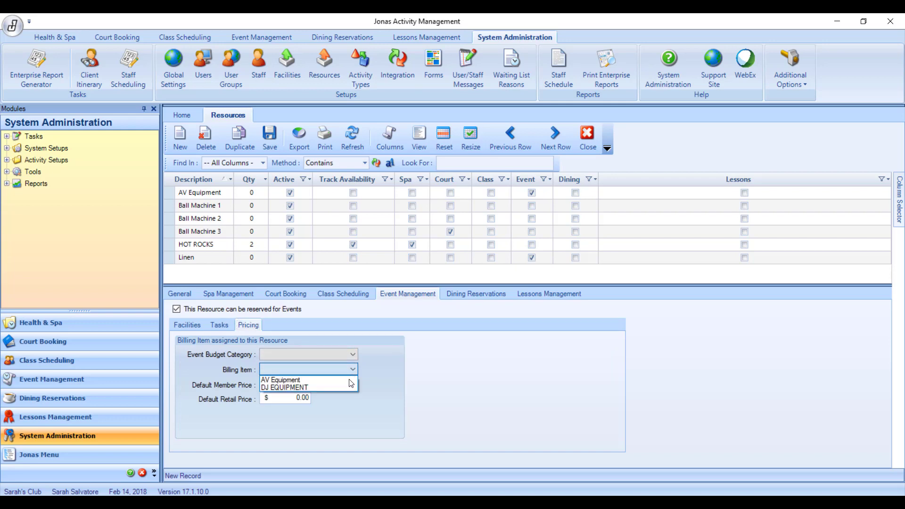
left_click(292, 388)
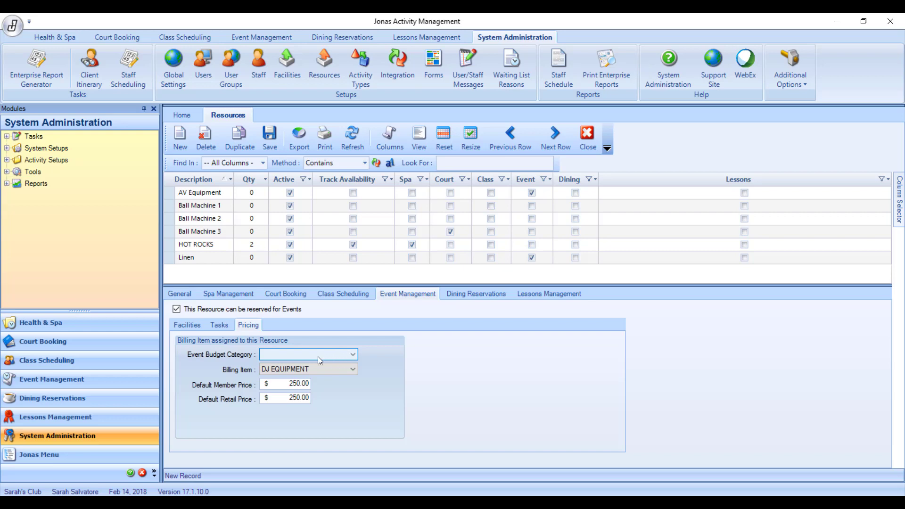
left_click(268, 144)
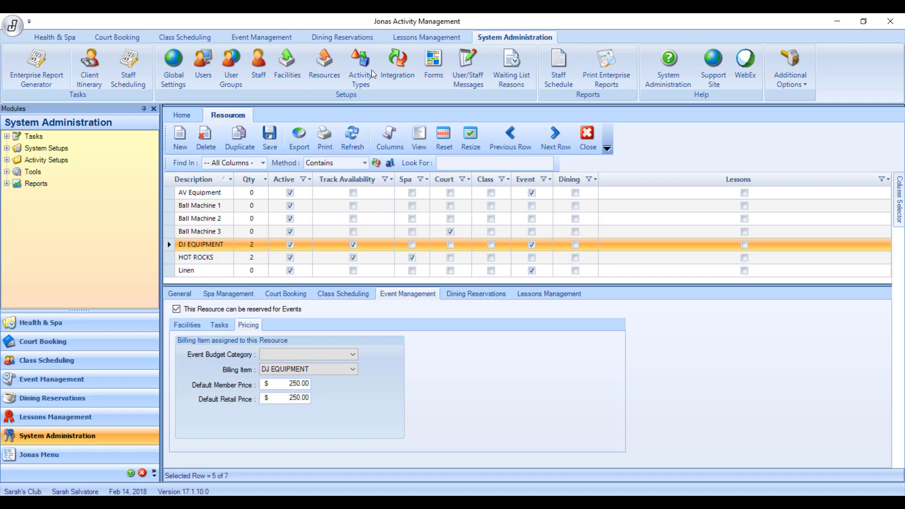
Step: Show the Event Management calendar by month and open the resources of the February 17, 2018 wedding booking
left_click(237, 36)
left_click(29, 66)
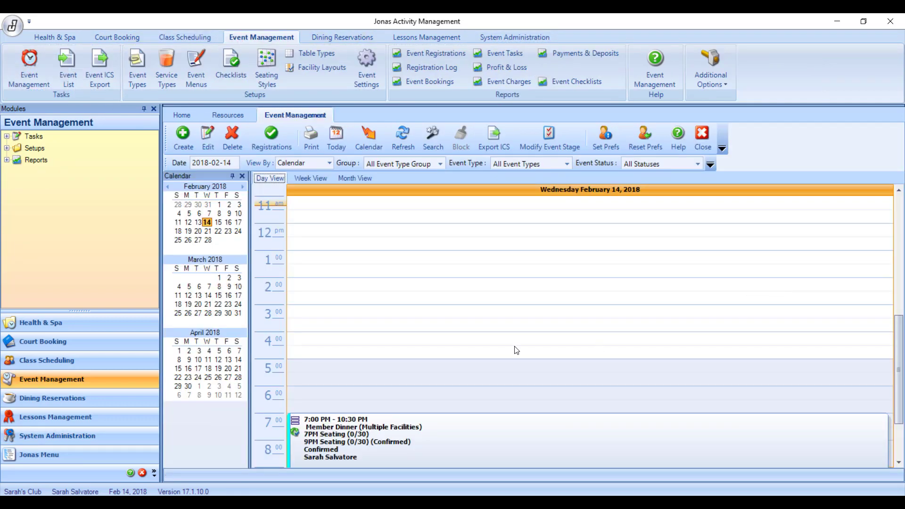
left_click(355, 178)
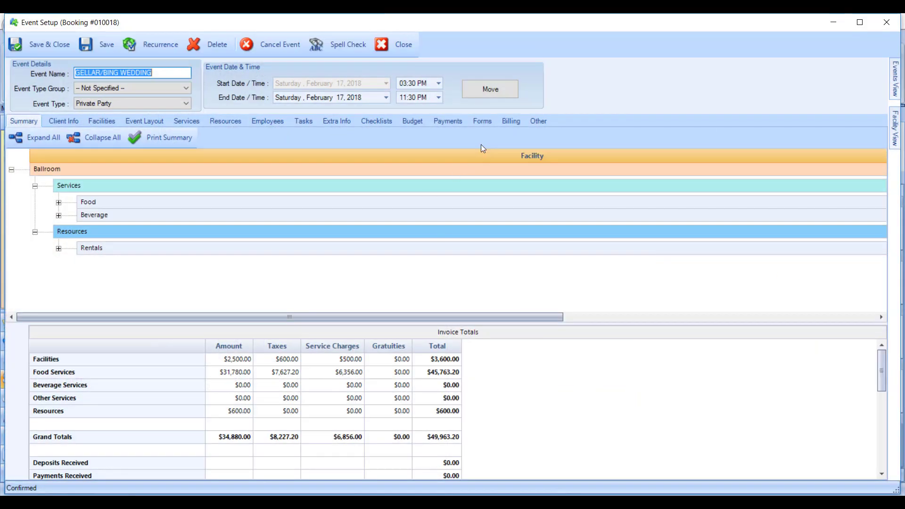
left_click(233, 121)
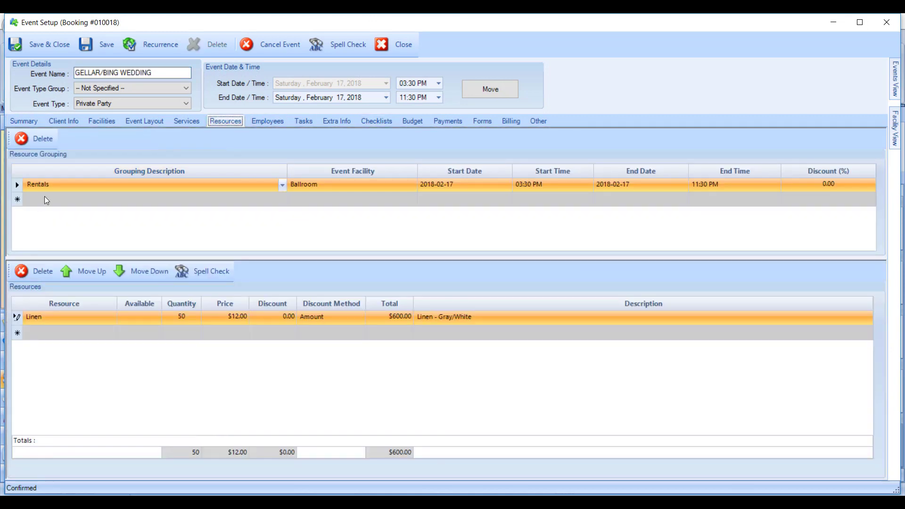
Step: Add DJ EQUIPMENT with a quantity of 1 to the booking's Rentals resource grouping
left_click(395, 187)
left_click(101, 334)
left_click(112, 333)
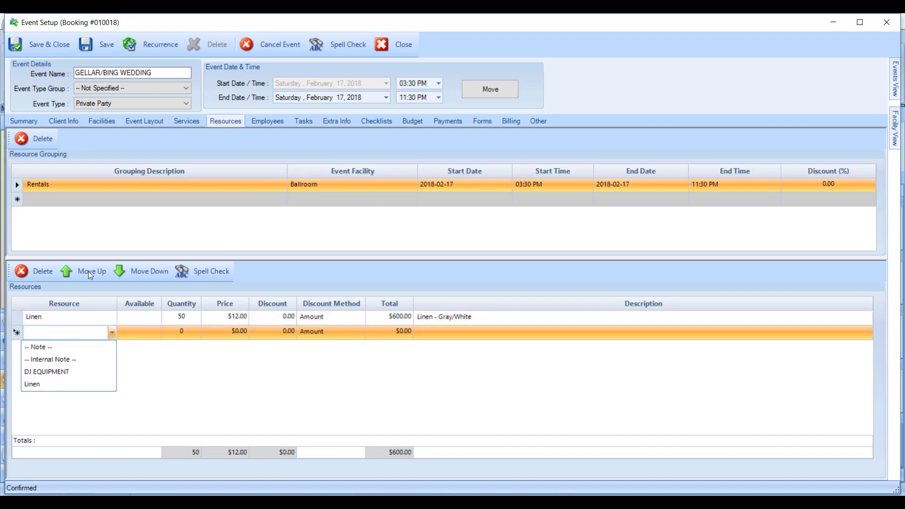
left_click(71, 372)
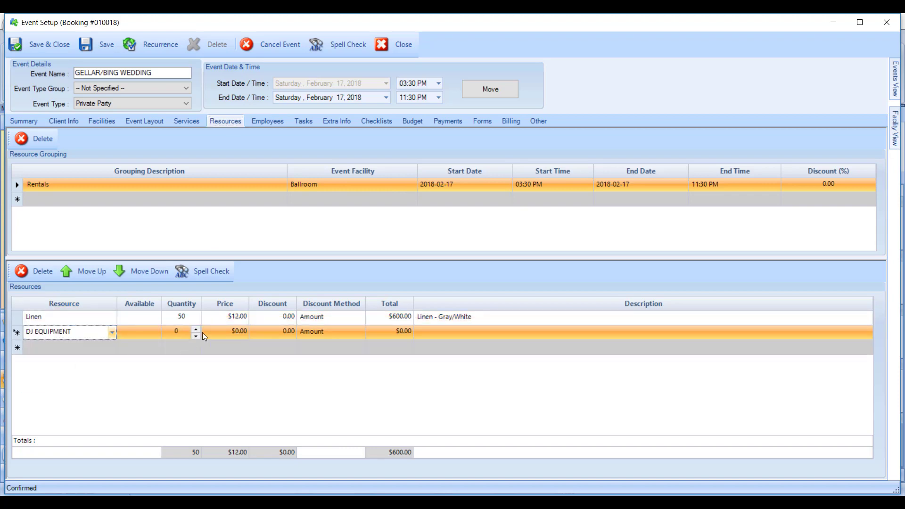
left_click(181, 330)
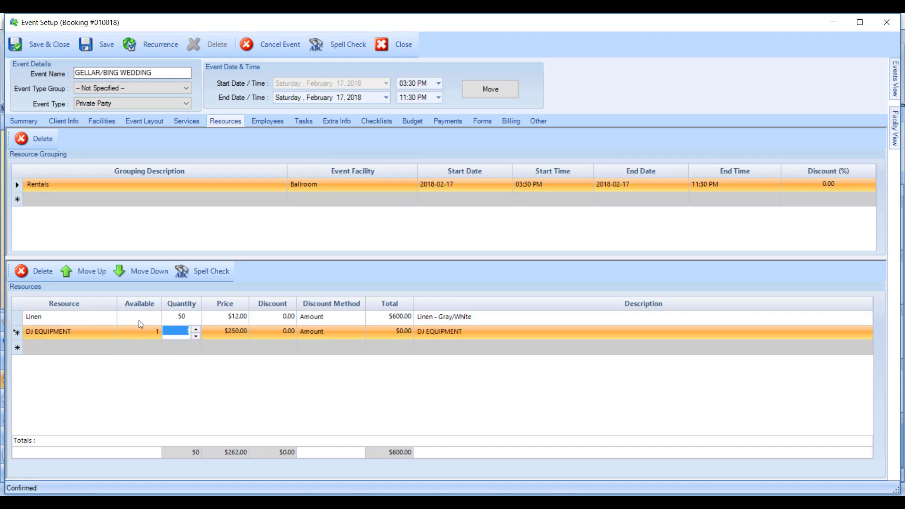
left_click(155, 337)
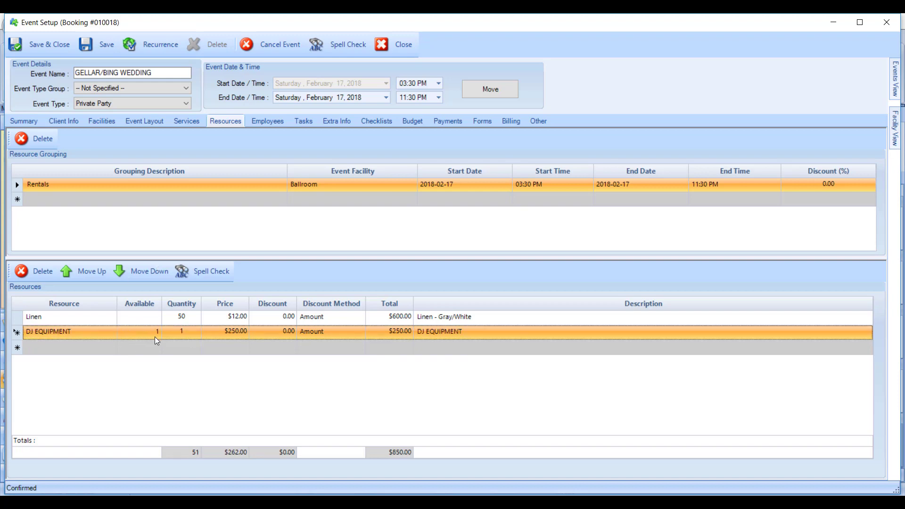